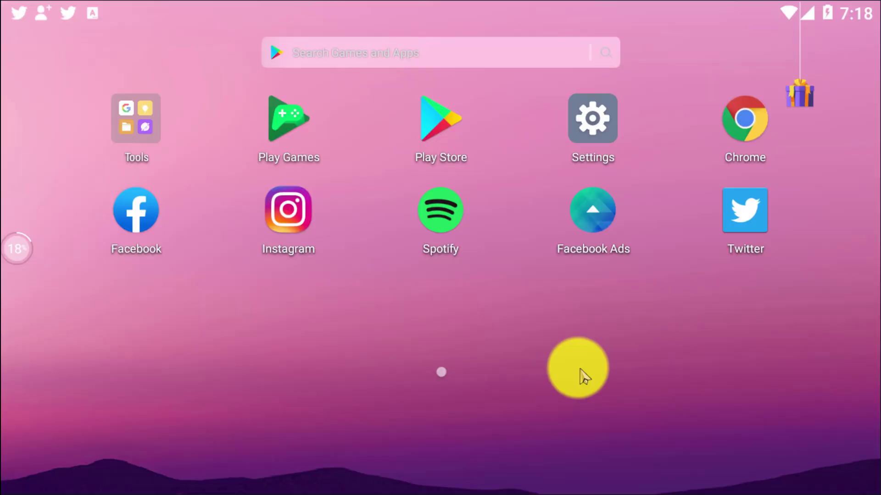
Open your own Twitter profile from the side menu to see the account handle
{"action": "left_click", "coordinate": [743, 210]}
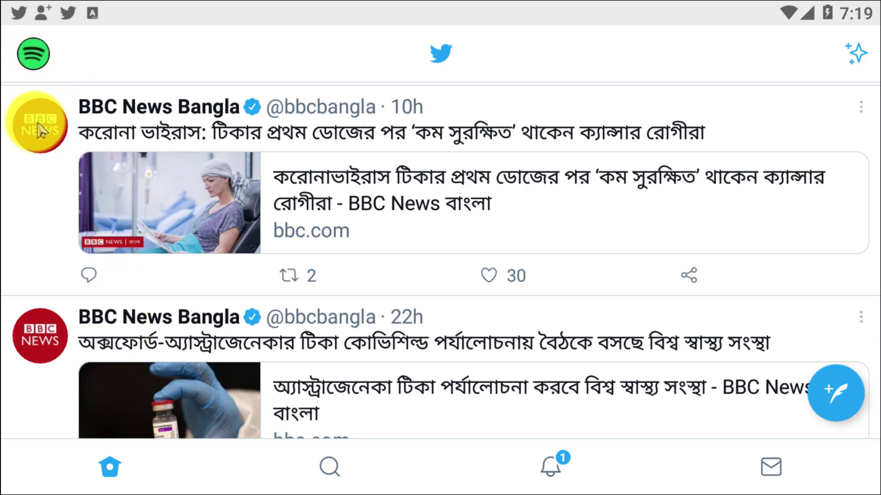
{"action": "left_click", "coordinate": [35, 61]}
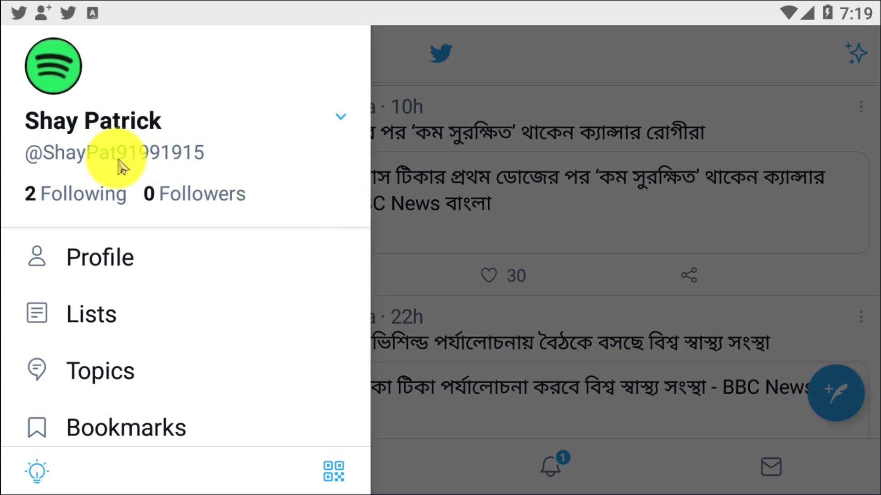
{"action": "left_click", "coordinate": [118, 165]}
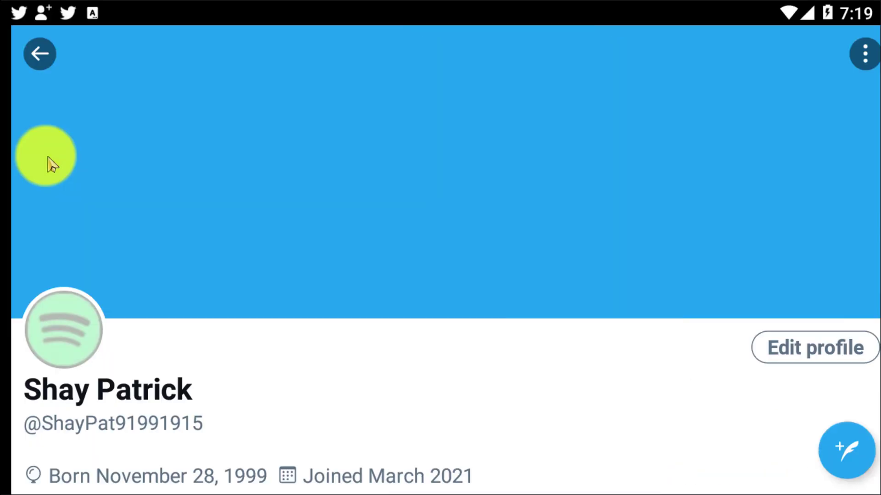
{"action": "scroll", "coordinate": [138, 310], "scroll_direction": "down", "scroll_amount": 3}
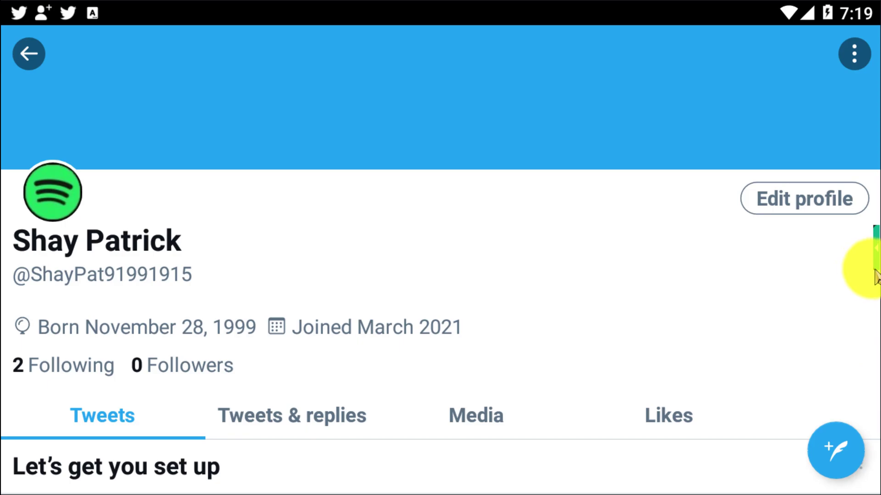
Switch from Twitter to Facebook, go to your own profile and bring up its Profile Settings
{"action": "left_click", "coordinate": [868, 449]}
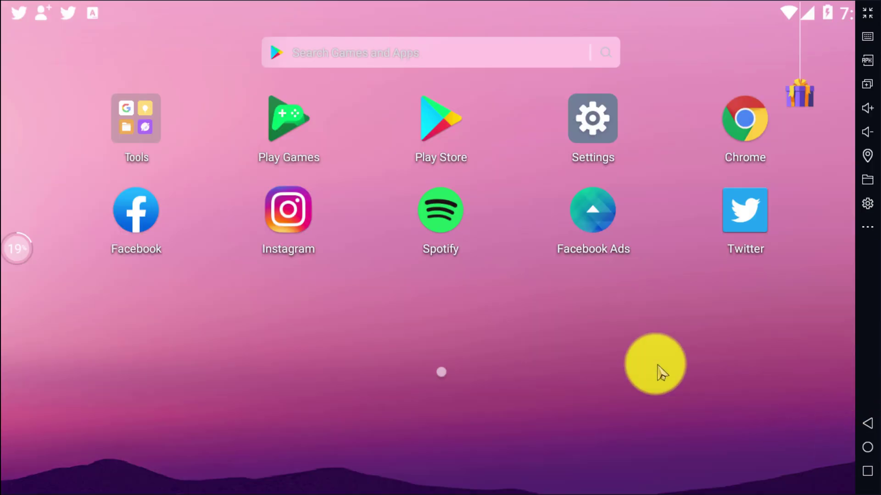
{"action": "left_click", "coordinate": [140, 220]}
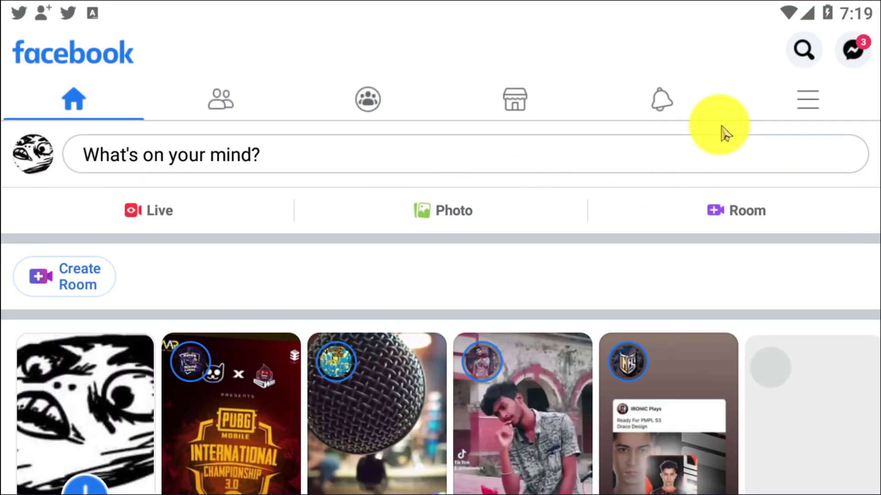
{"action": "left_click", "coordinate": [809, 104]}
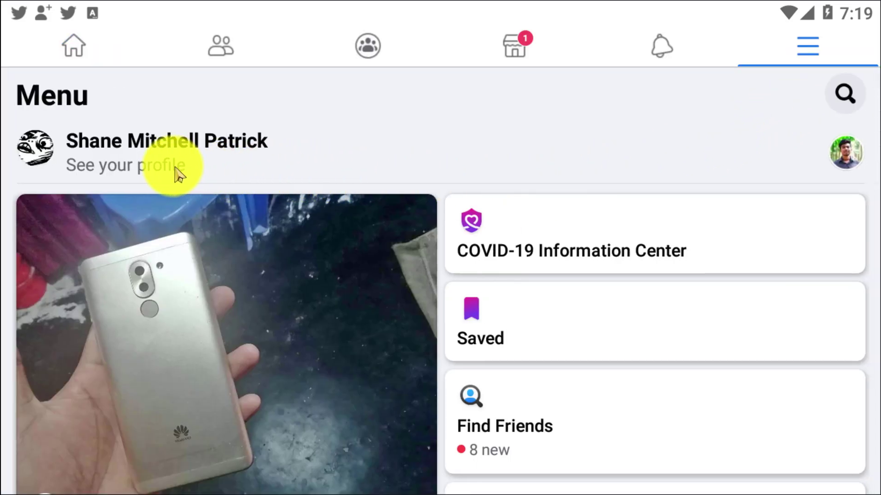
{"action": "left_click", "coordinate": [176, 173]}
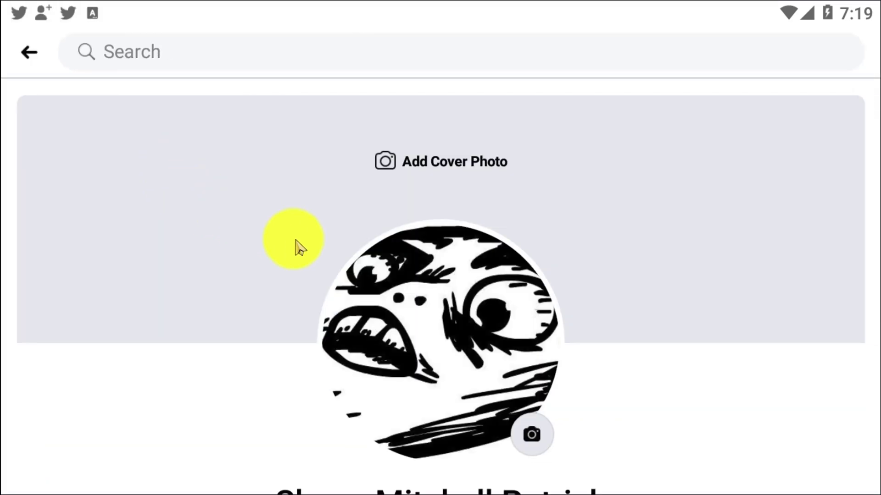
{"action": "left_click_drag", "start_coordinate": [679, 459], "coordinate": [679, 222]}
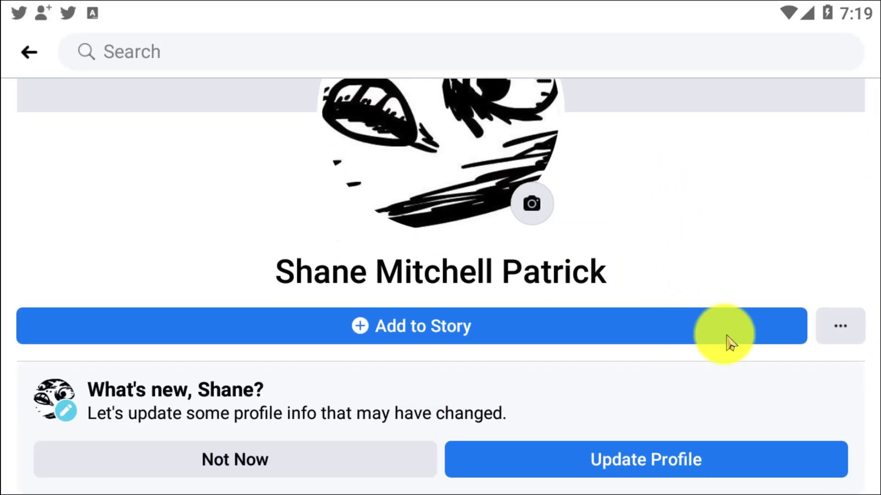
{"action": "left_click", "coordinate": [843, 331]}
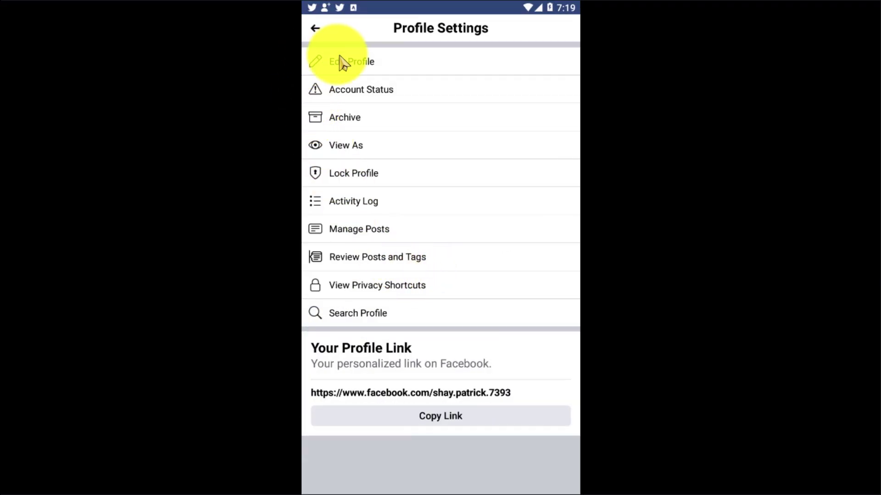
Enter Edit Profile and scroll down to the Links section
{"action": "left_click", "coordinate": [342, 66]}
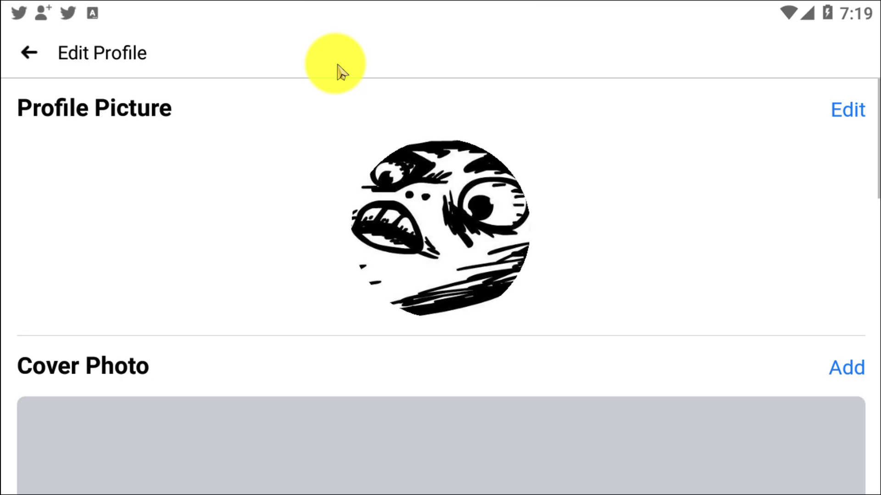
{"action": "left_click_drag", "start_coordinate": [543, 365], "coordinate": [541, 277]}
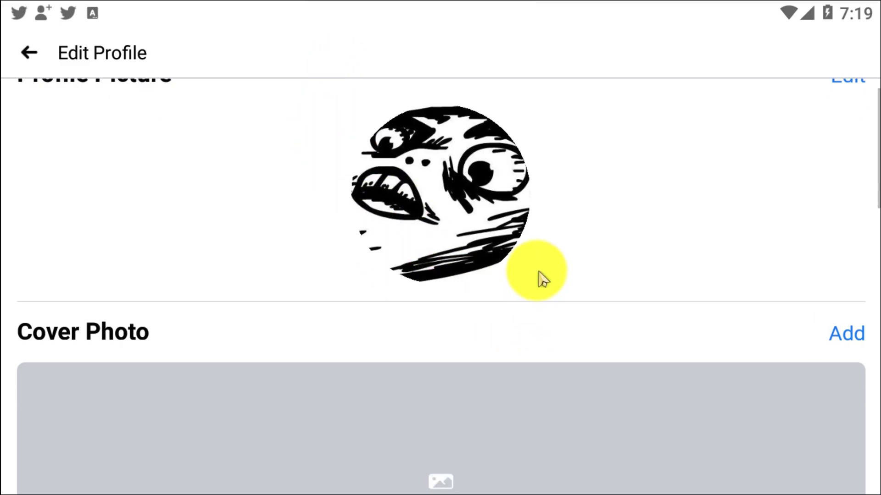
{"action": "left_click_drag", "start_coordinate": [509, 431], "coordinate": [495, 178]}
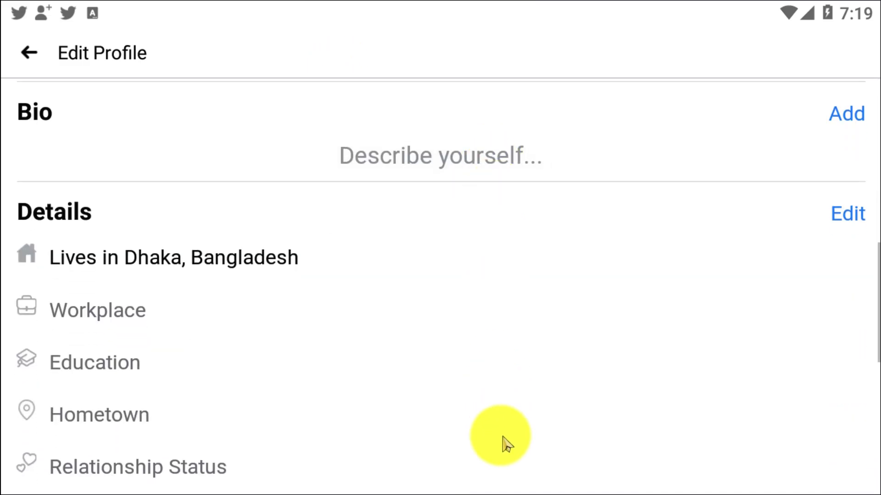
{"action": "left_click_drag", "start_coordinate": [504, 444], "coordinate": [505, 236]}
{"action": "left_click_drag", "start_coordinate": [506, 413], "coordinate": [492, 193]}
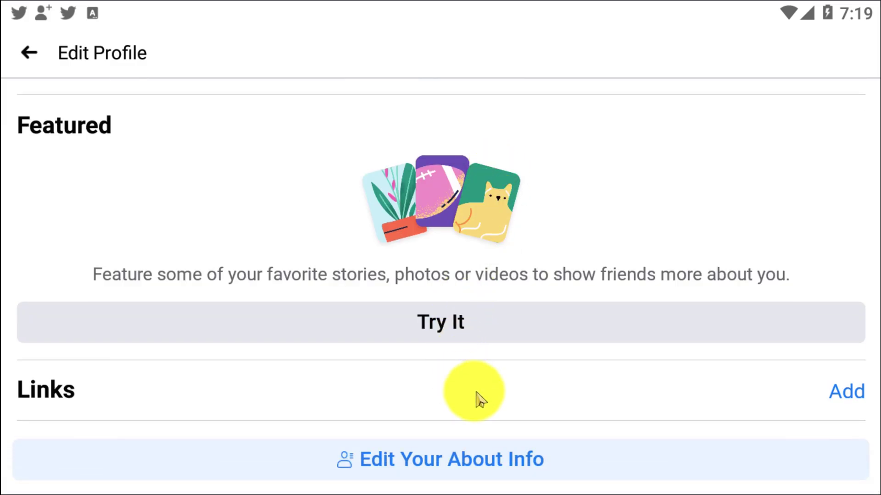
{"action": "left_click_drag", "start_coordinate": [480, 400], "coordinate": [493, 261]}
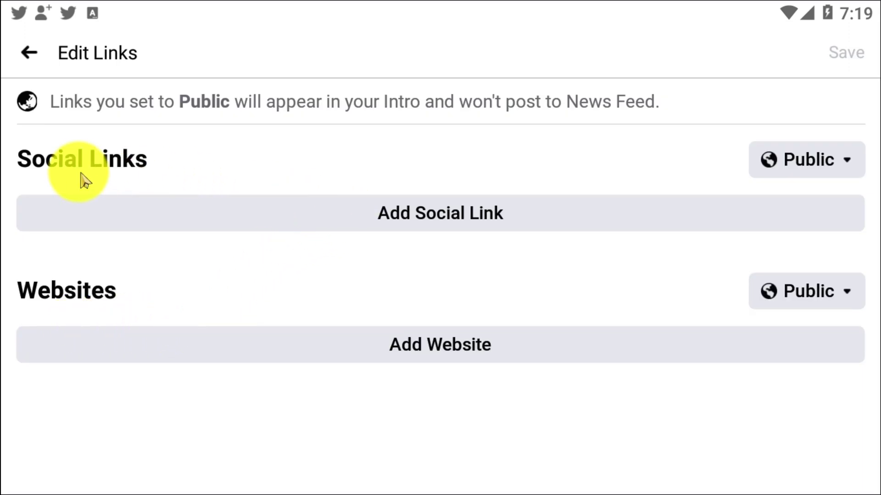
Add a new social link and choose Twitter as its service
{"action": "left_click", "coordinate": [473, 217]}
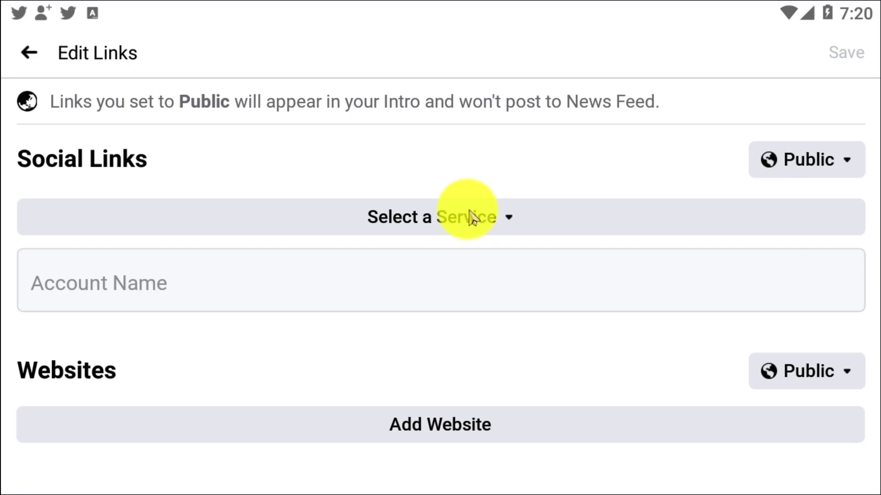
{"action": "left_click", "coordinate": [471, 218]}
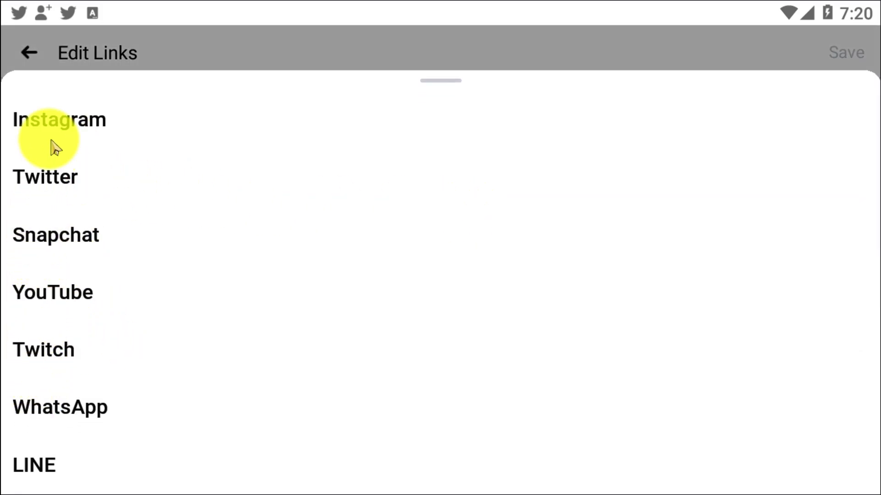
{"action": "left_click_drag", "start_coordinate": [55, 340], "coordinate": [73, 185]}
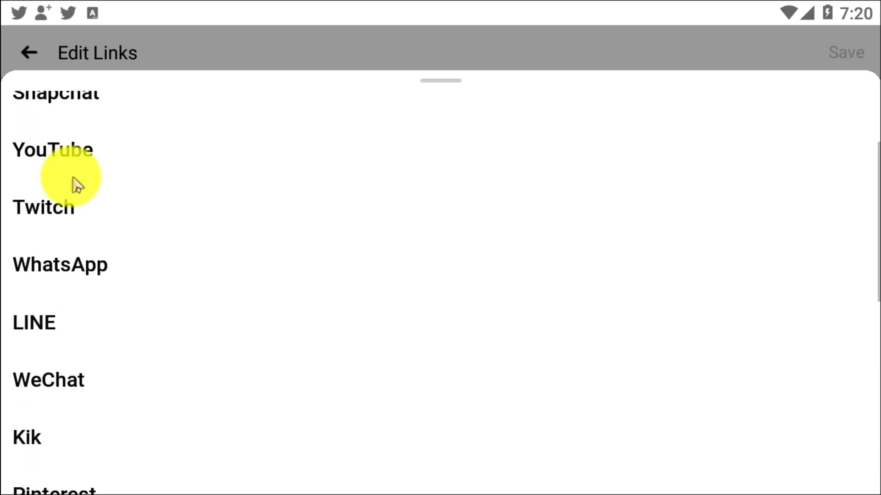
{"action": "scroll", "coordinate": [102, 379], "scroll_direction": "down", "scroll_amount": 3}
{"action": "mouse_move", "coordinate": [113, 390]}
{"action": "left_mouse_down"}
{"action": "mouse_move", "coordinate": [103, 173]}
{"action": "mouse_move", "coordinate": [111, 364]}
{"action": "left_mouse_up"}
{"action": "scroll", "coordinate": [109, 363], "scroll_direction": "up", "scroll_amount": 3}
{"action": "scroll", "coordinate": [80, 222], "scroll_direction": "up", "scroll_amount": 4}
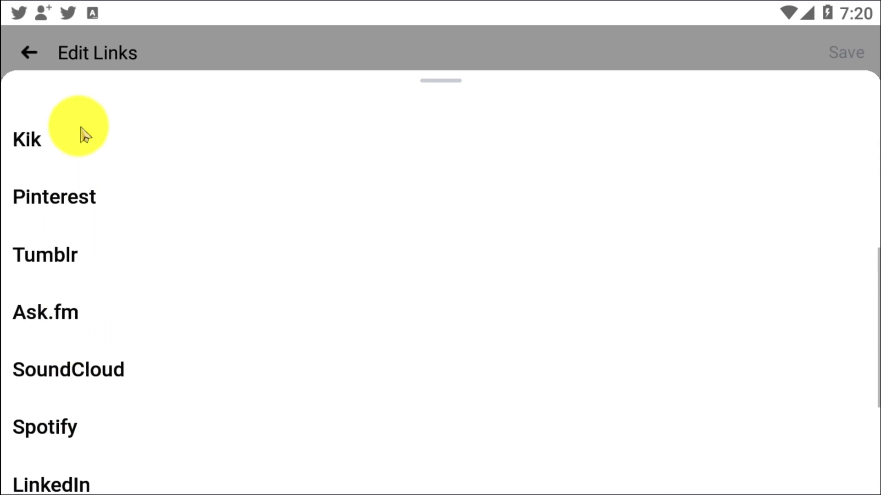
{"action": "scroll", "coordinate": [80, 135], "scroll_direction": "up", "scroll_amount": 4}
{"action": "scroll", "coordinate": [79, 282], "scroll_direction": "up", "scroll_amount": 5}
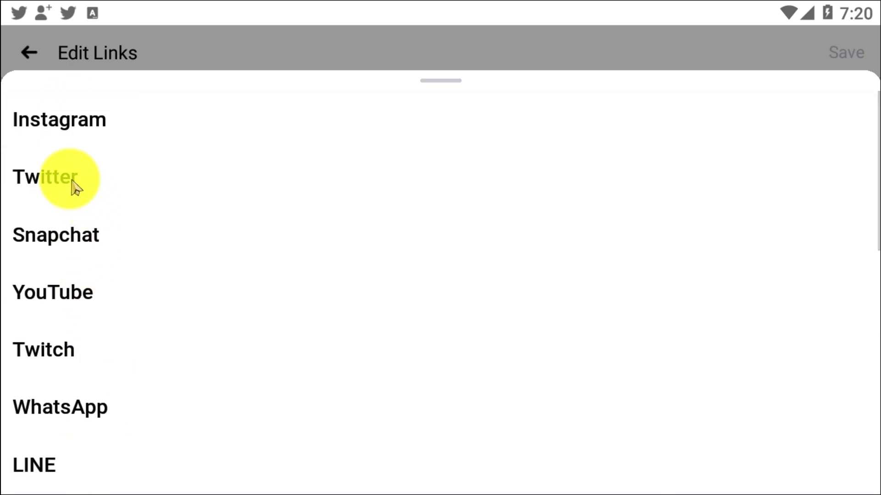
{"action": "left_click", "coordinate": [55, 191]}
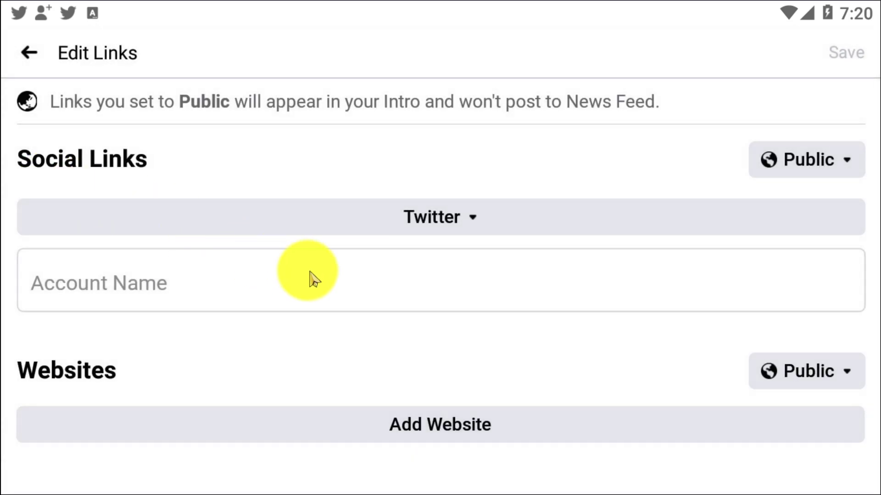
{"action": "left_click", "coordinate": [313, 278]}
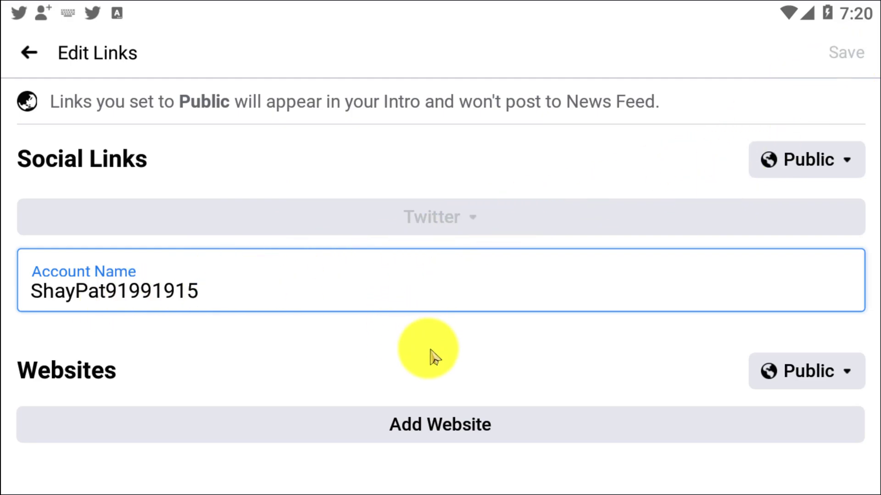
{"action": "left_click", "coordinate": [308, 272]}
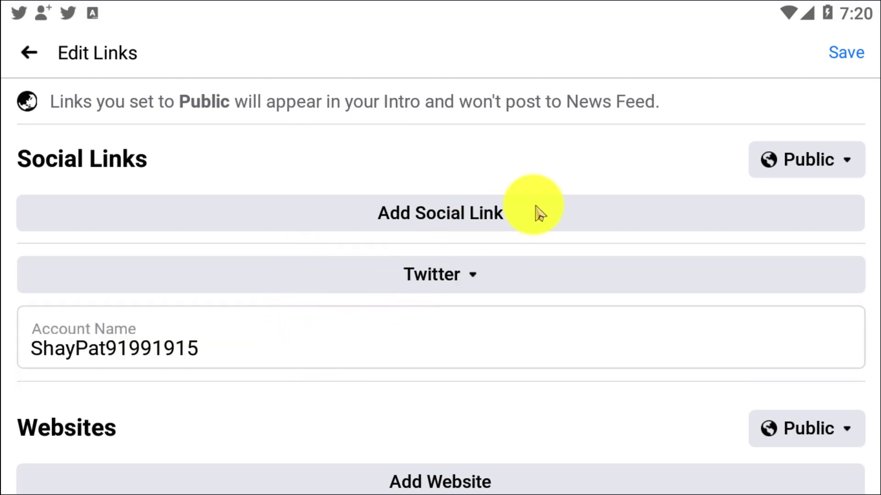
{"action": "left_click", "coordinate": [425, 310]}
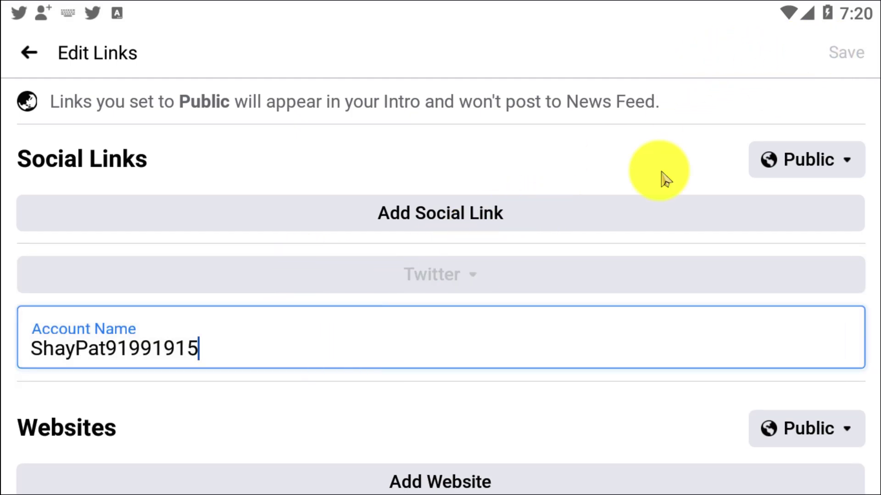
{"action": "left_click", "coordinate": [454, 296]}
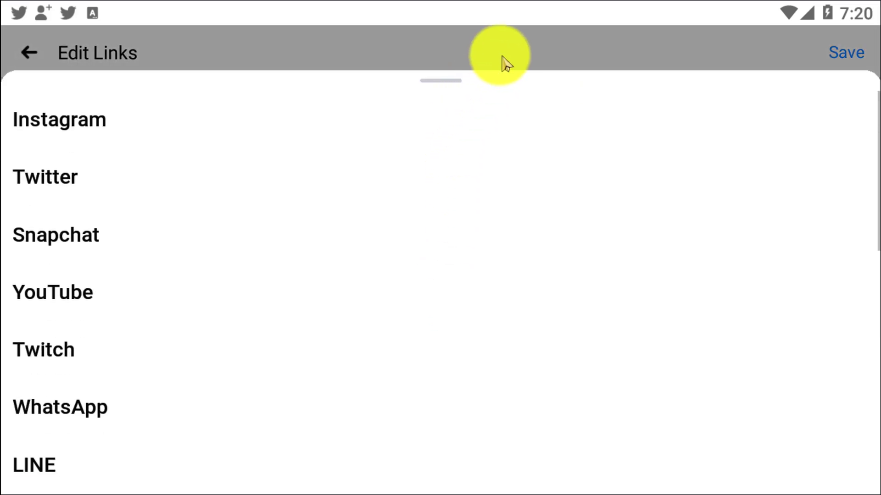
{"action": "left_click", "coordinate": [501, 62]}
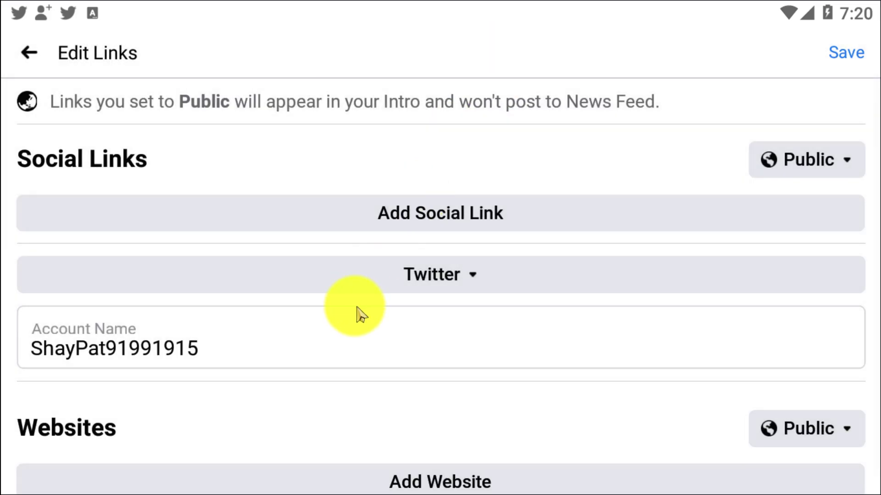
{"action": "scroll", "coordinate": [330, 370], "scroll_direction": "down", "scroll_amount": 1}
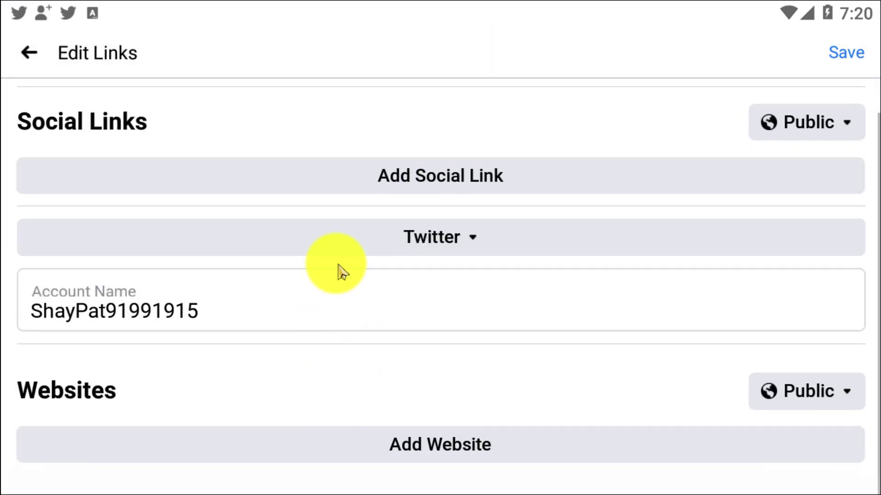
{"action": "left_click", "coordinate": [315, 305]}
{"action": "key", "text": "Return"}
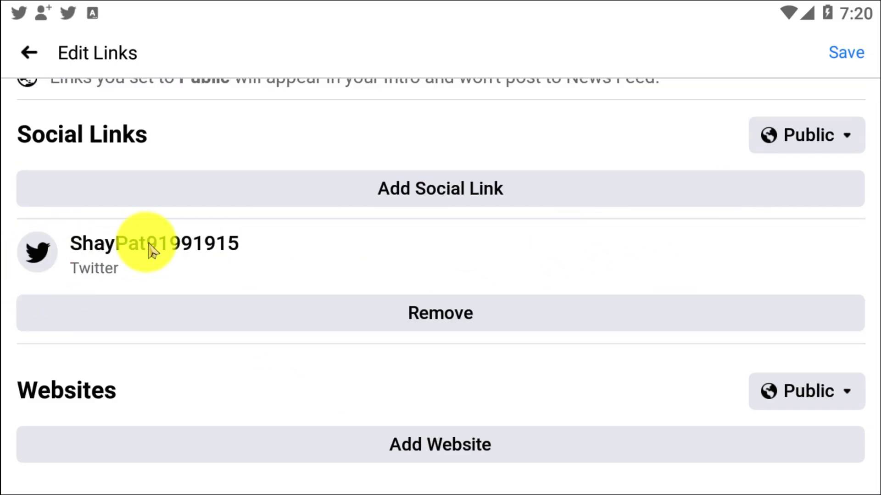
{"action": "left_click", "coordinate": [838, 58]}
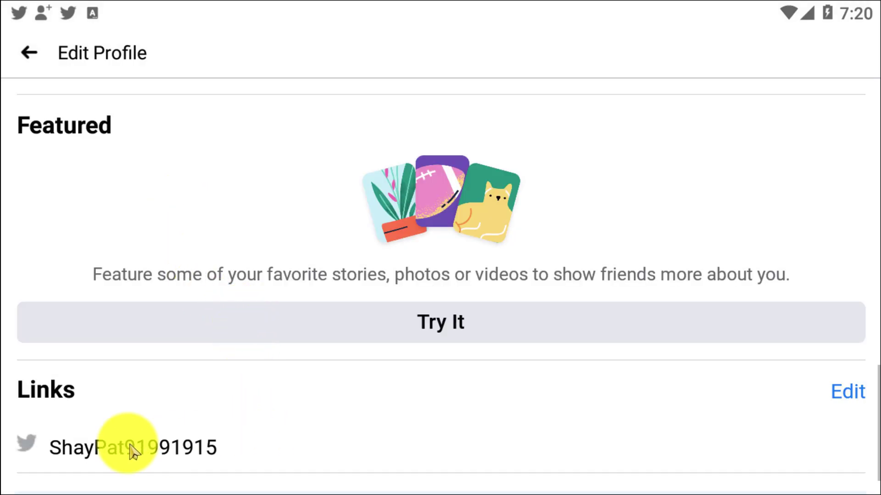
Preview the profile with View As, try the Twitter link, dismiss the warning and exit the preview
{"action": "left_click", "coordinate": [28, 56]}
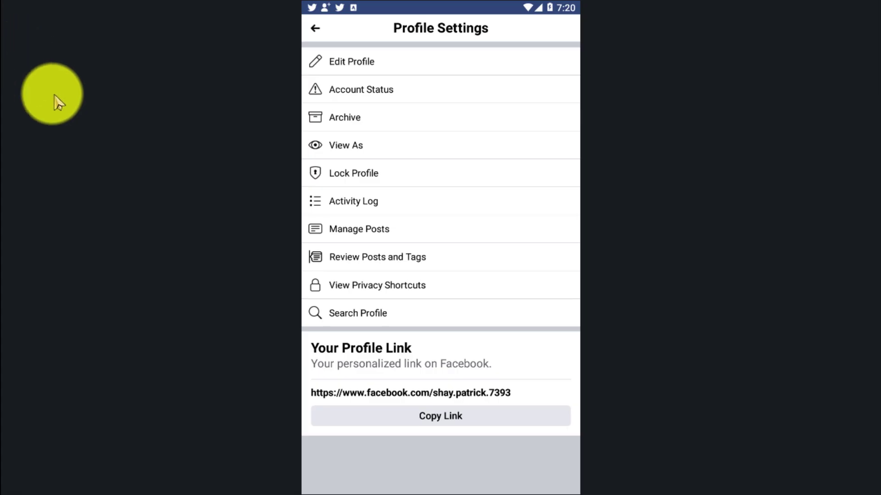
{"action": "left_click", "coordinate": [340, 151]}
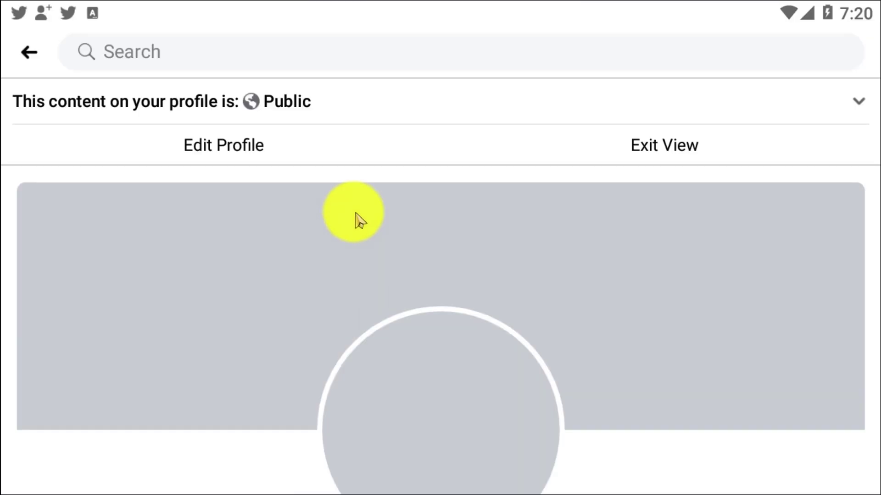
{"action": "scroll", "coordinate": [327, 265], "scroll_direction": "down", "scroll_amount": 5}
{"action": "scroll", "coordinate": [338, 202], "scroll_direction": "down", "scroll_amount": 3}
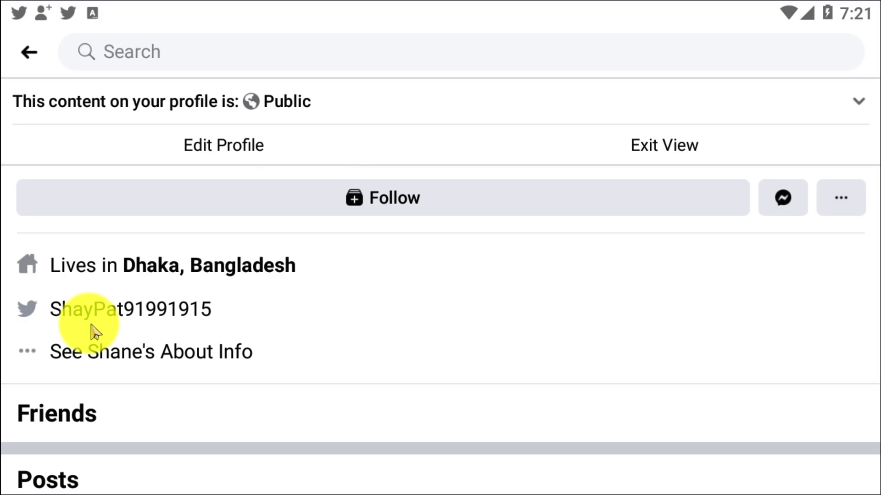
{"action": "left_click", "coordinate": [69, 311]}
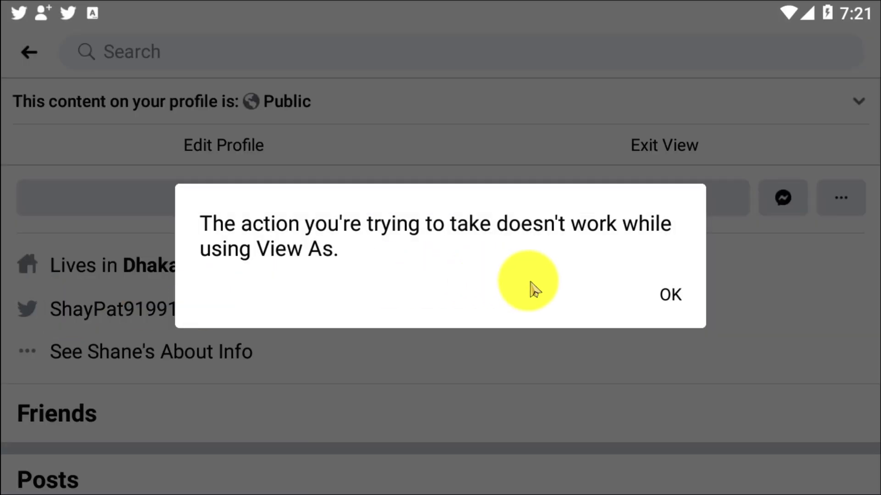
{"action": "left_click", "coordinate": [665, 293]}
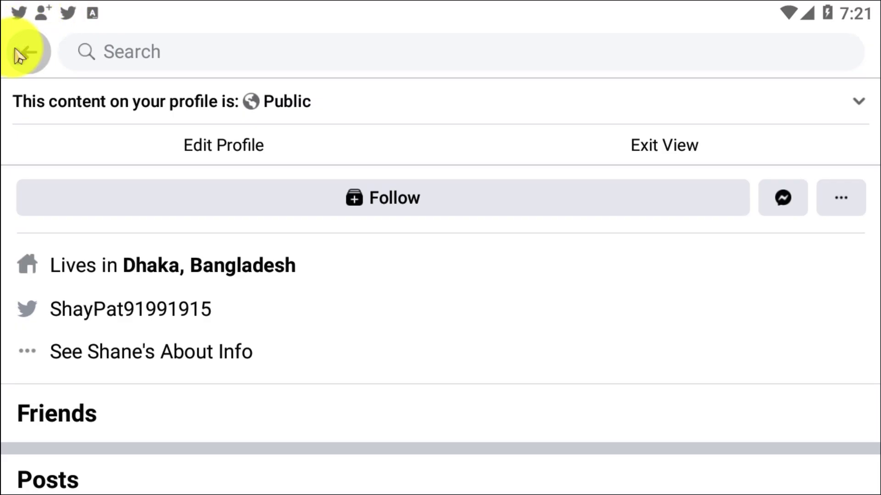
{"action": "left_click", "coordinate": [20, 54]}
Return through the home feed to your own profile page to reach the intro's Twitter link
{"action": "left_click", "coordinate": [316, 35]}
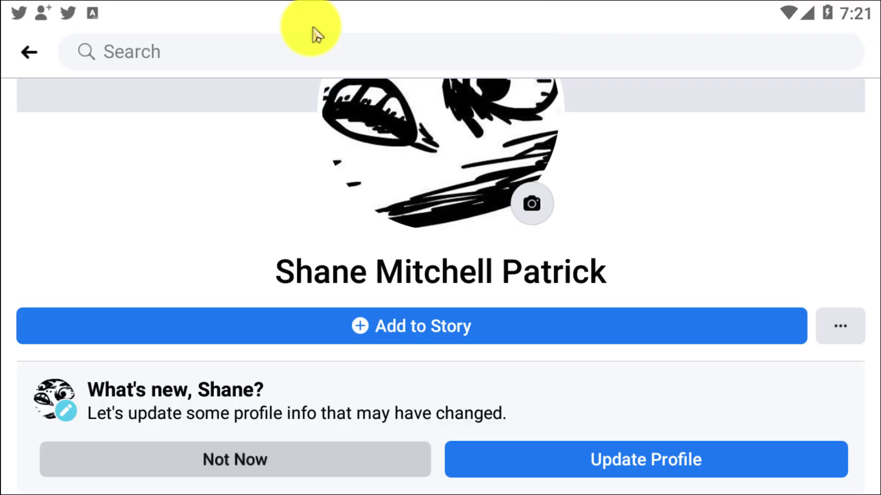
{"action": "left_click", "coordinate": [50, 56]}
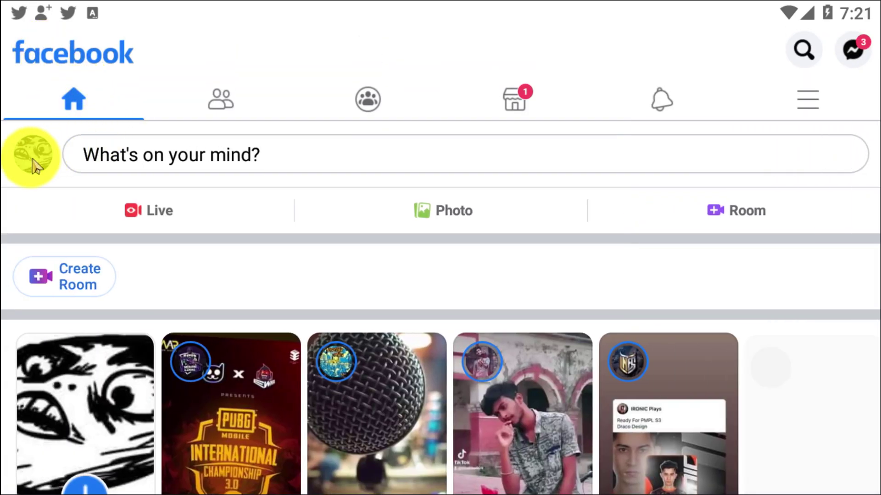
{"action": "left_click", "coordinate": [35, 161]}
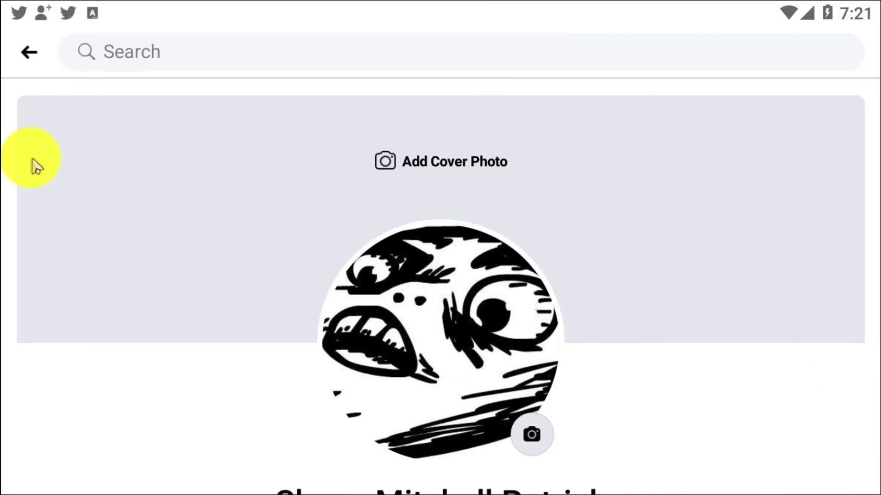
{"action": "scroll", "coordinate": [223, 413], "scroll_direction": "down", "scroll_amount": 2}
{"action": "scroll", "coordinate": [241, 367], "scroll_direction": "down", "scroll_amount": 3}
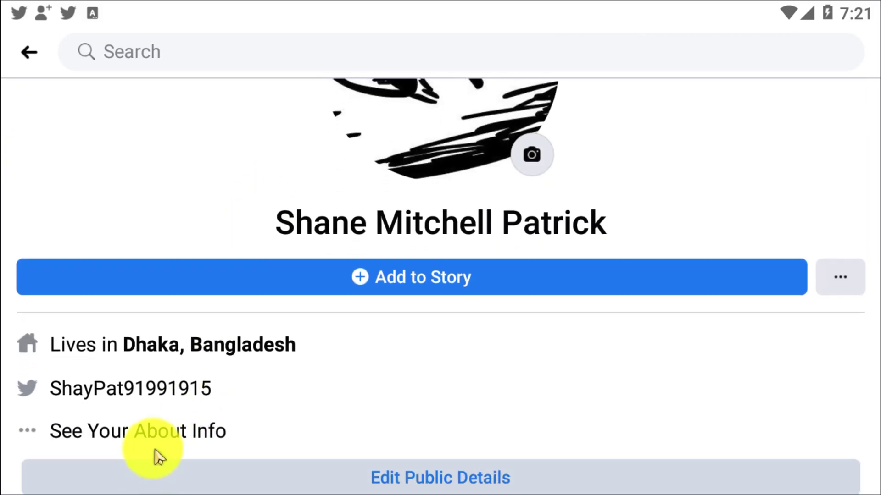
{"action": "scroll", "coordinate": [158, 456], "scroll_direction": "down", "scroll_amount": 1}
{"action": "left_click", "coordinate": [141, 333]}
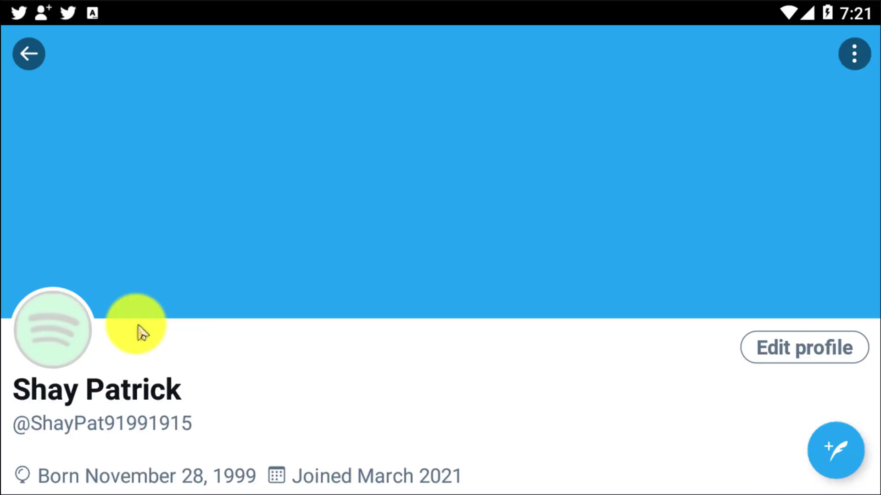
{"action": "left_click_drag", "start_coordinate": [207, 424], "coordinate": [10, 279]}
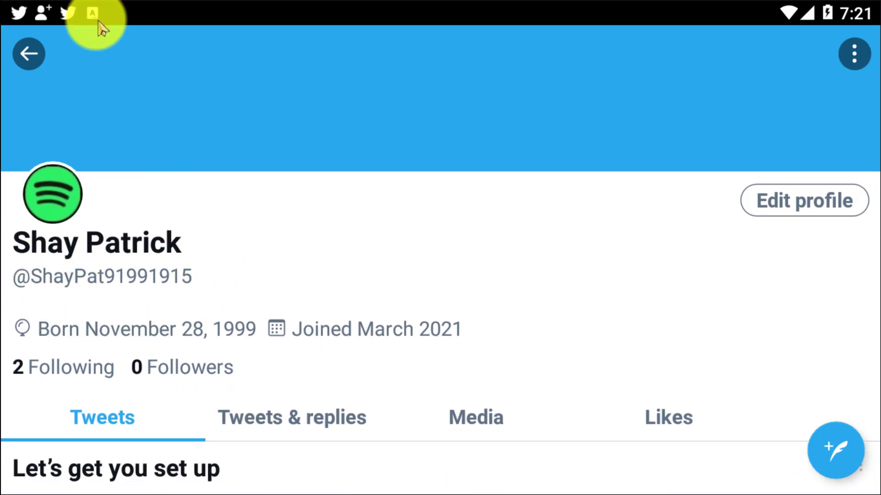
{"action": "left_click", "coordinate": [35, 59]}
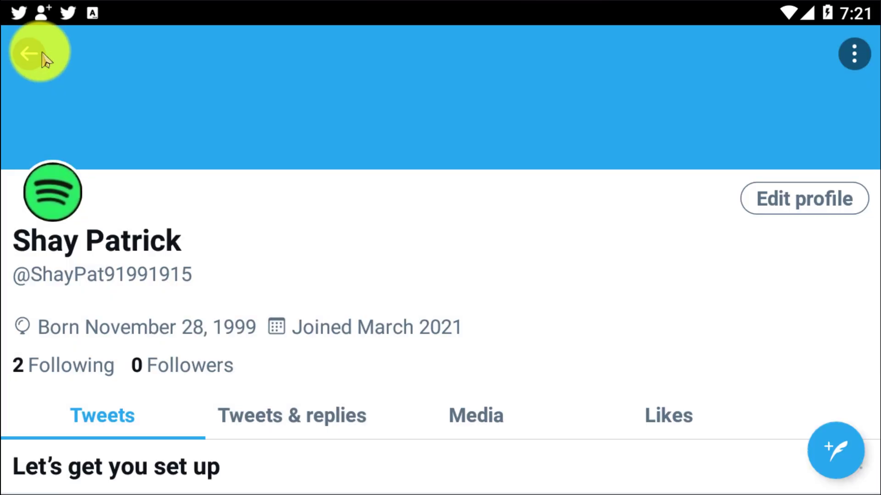
{"action": "left_click", "coordinate": [42, 52]}
{"action": "left_click", "coordinate": [42, 53]}
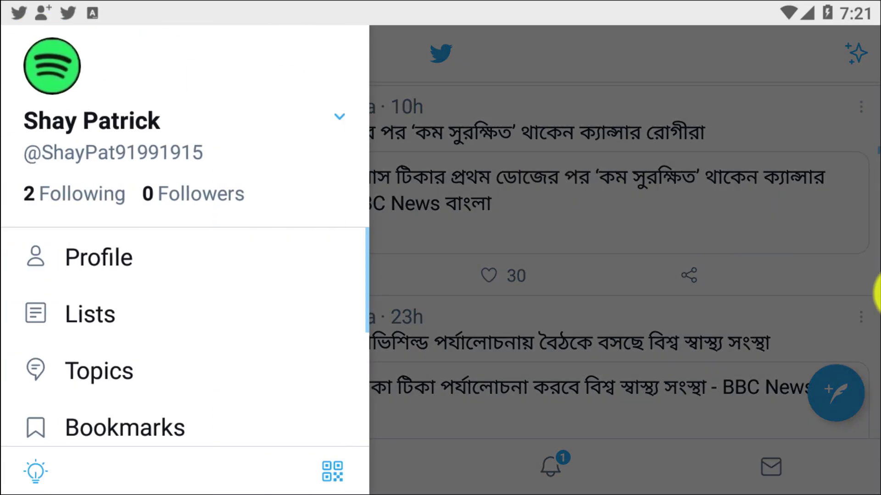
{"action": "left_click", "coordinate": [522, 282]}
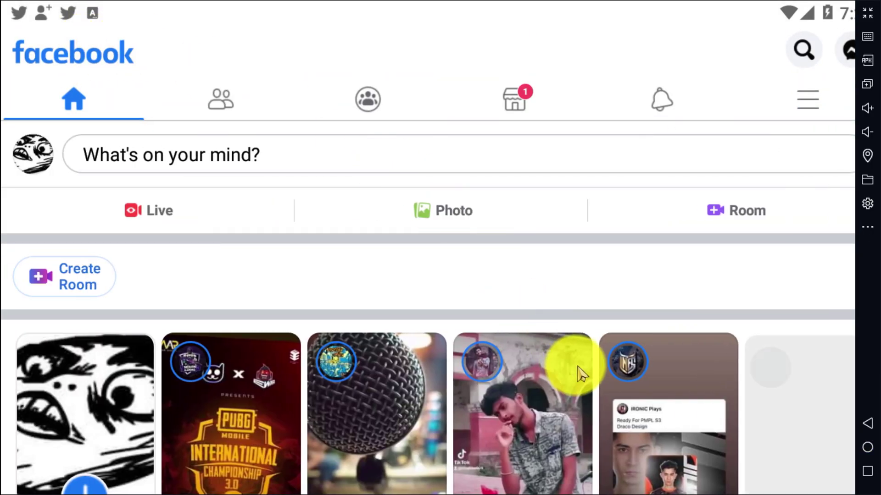
{"action": "left_click_drag", "start_coordinate": [525, 462], "coordinate": [554, 294]}
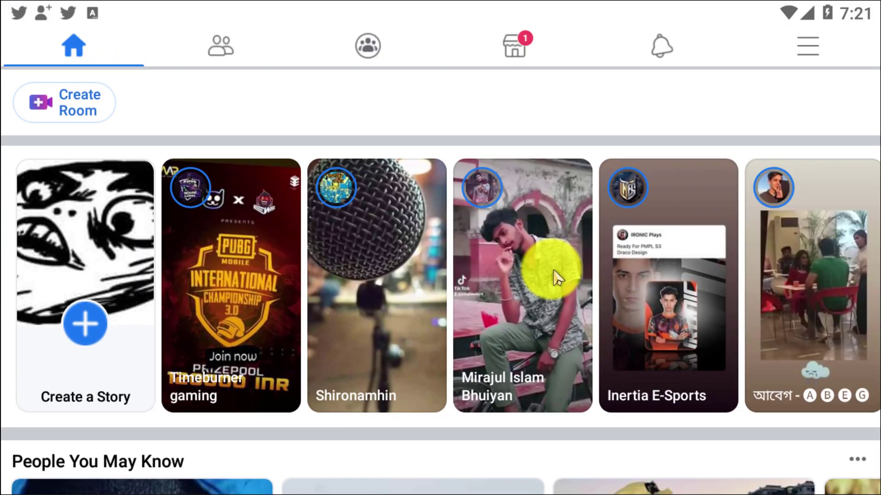